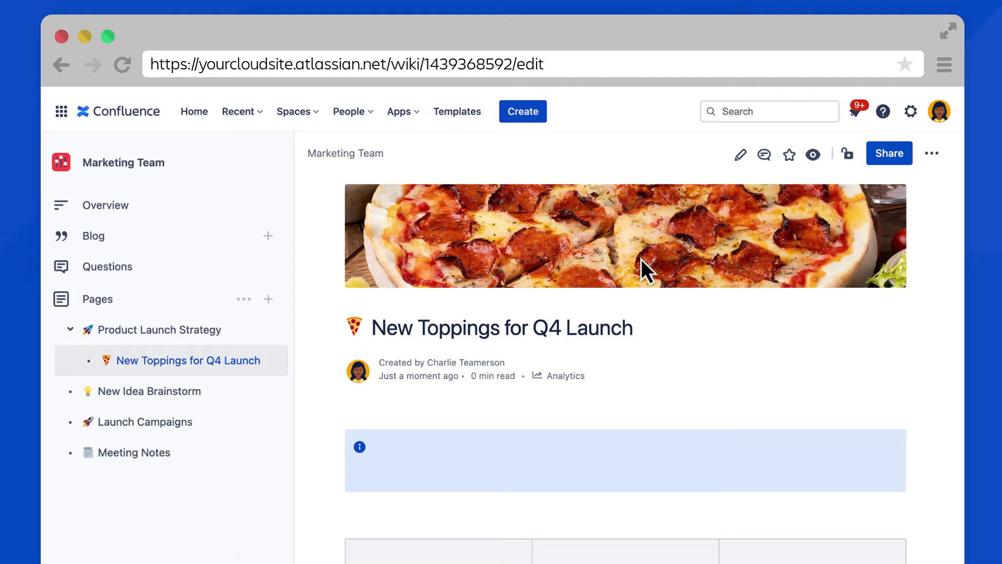
# Step: Enter the editor on the New Toppings for Q4 Launch page
pyautogui.click(741, 155)
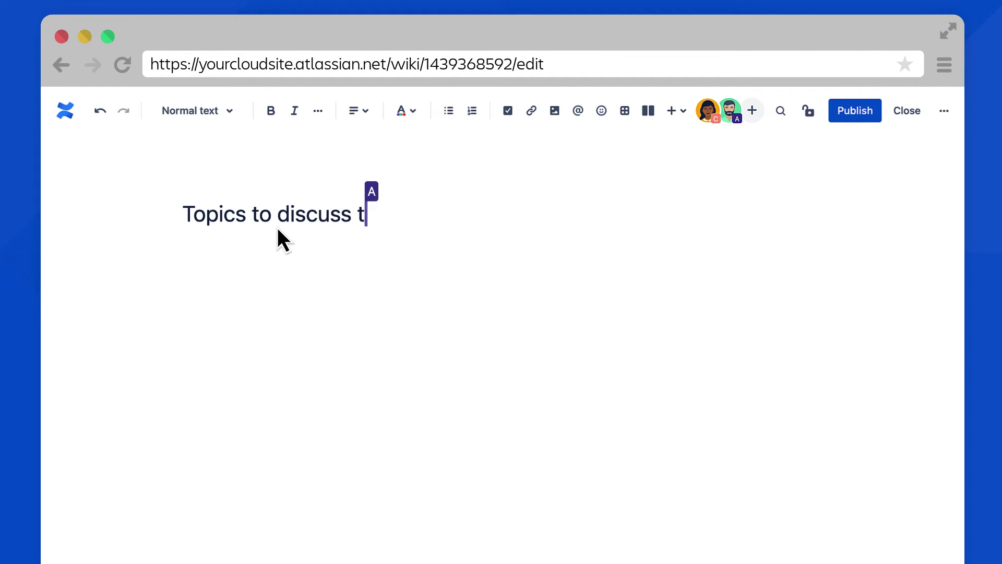
pyautogui.write('* ')
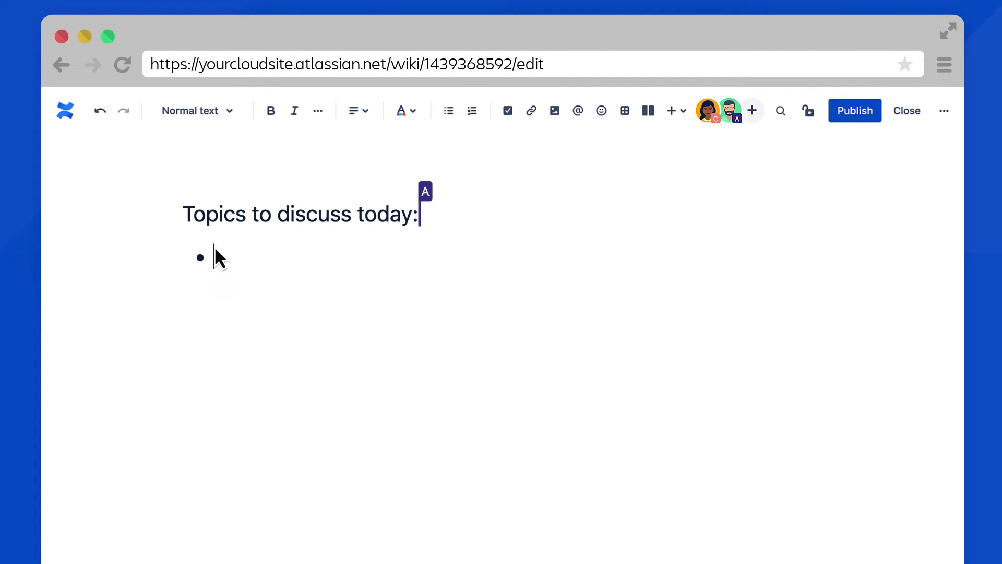
pyautogui.write('Marketing plan')
# Step: Add bullets Marketing plan, Toppings alignment and Next steps under the heading
pyautogui.press('Return')
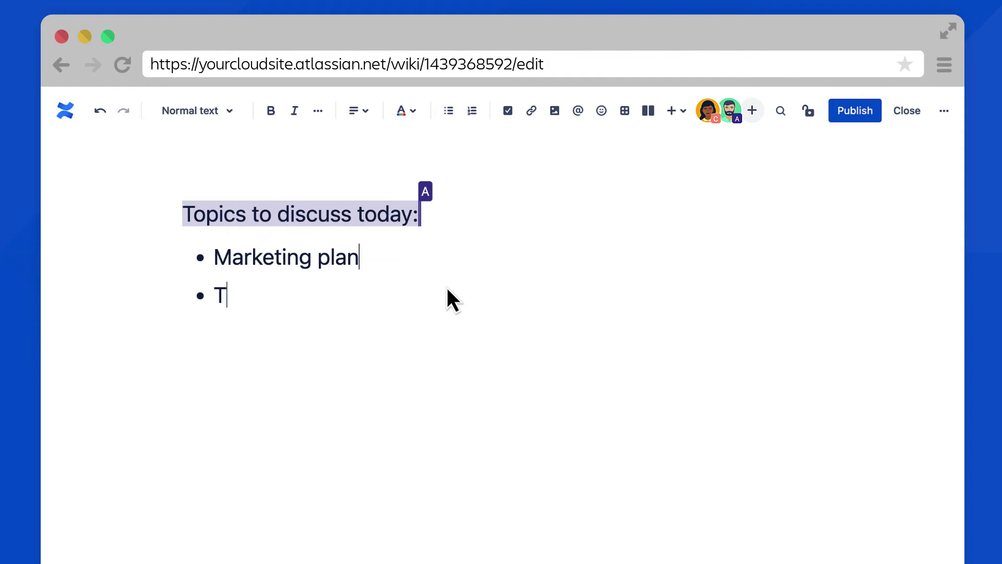
pyautogui.write('Toppings alignment')
pyautogui.press('Return')
pyautogui.write('Next')
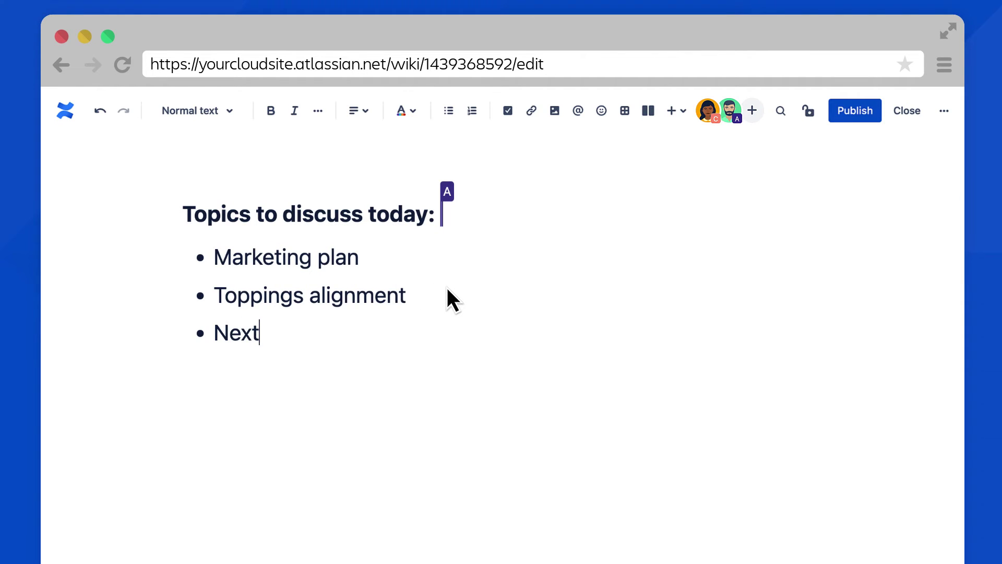
pyautogui.write(' steps')
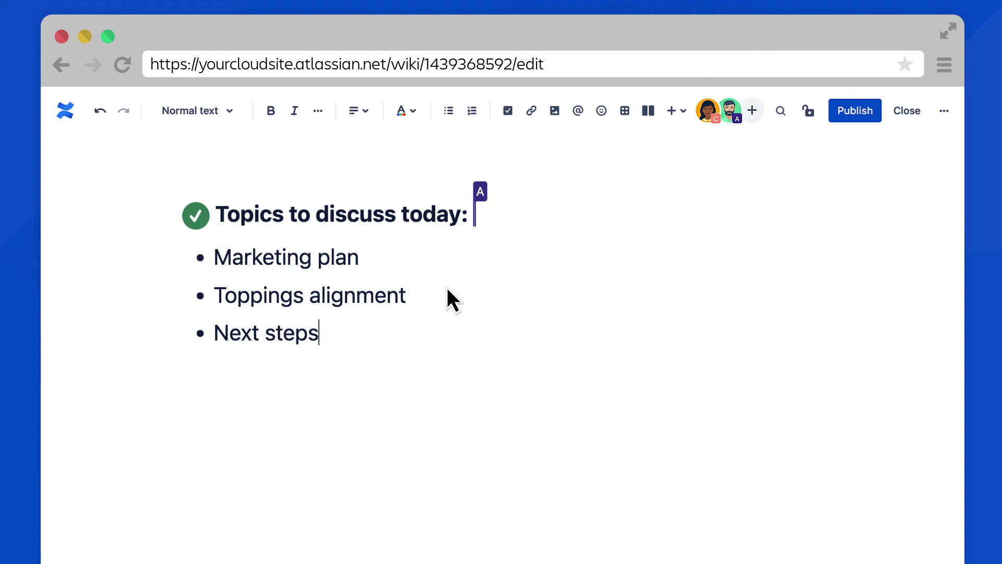
# Step: Copy the page's edit address from the URL bar
pyautogui.rightClick(549, 66)
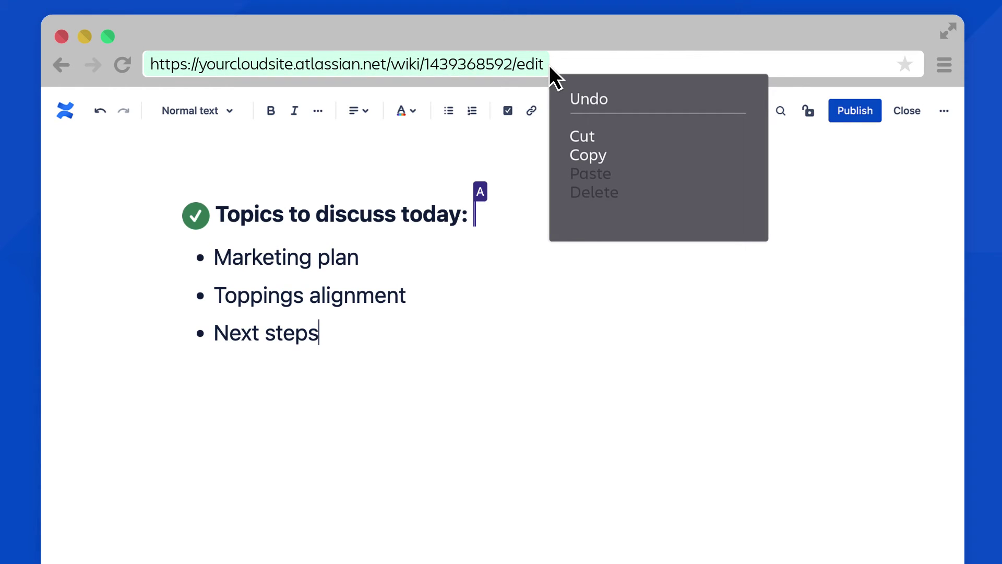
pyautogui.click(610, 154)
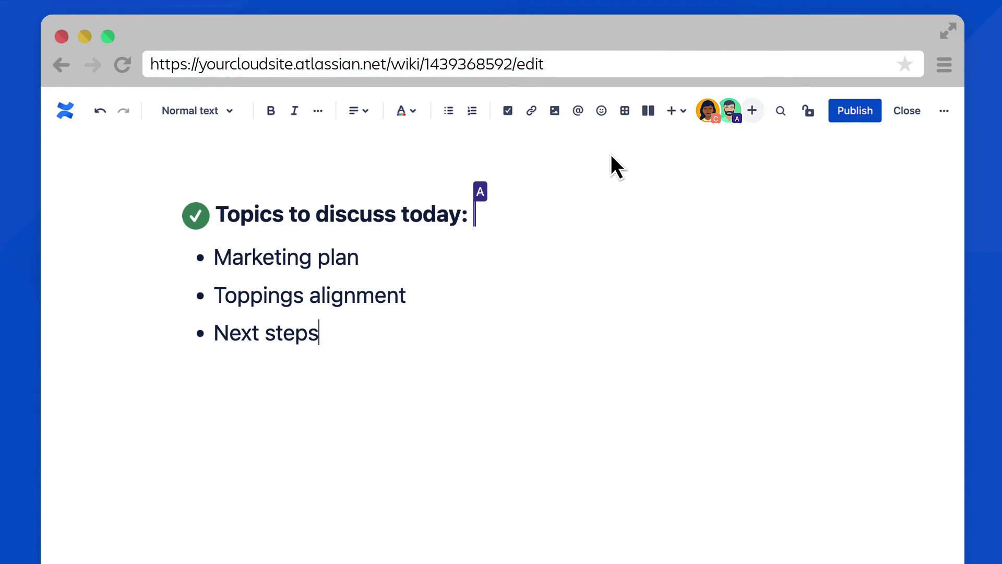